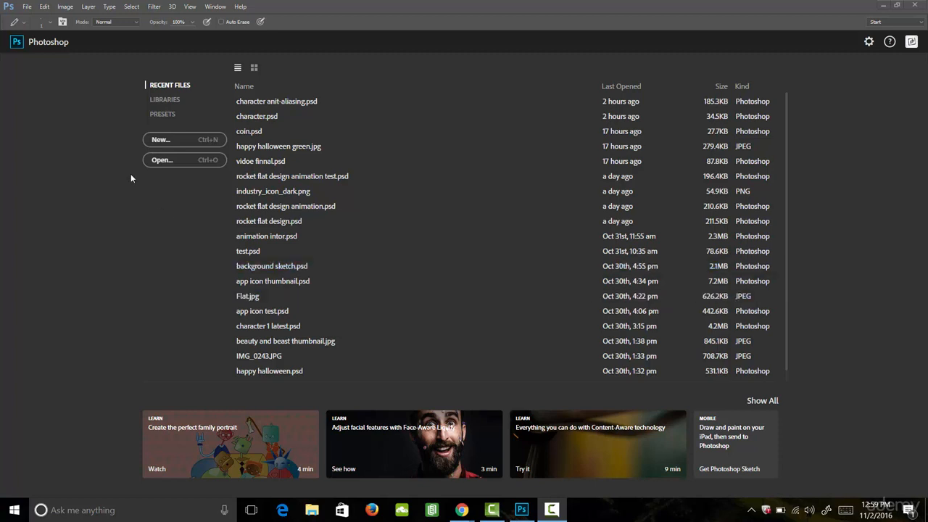
# - Create a new 40 by 40 pixel document at 72 pixels/inch with a white background
pyautogui.click(26, 7)
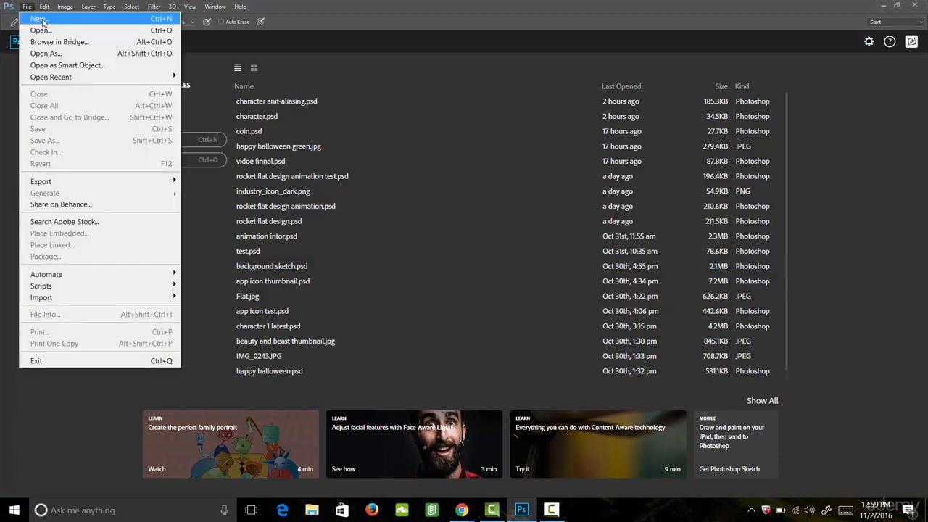
pyautogui.click(42, 20)
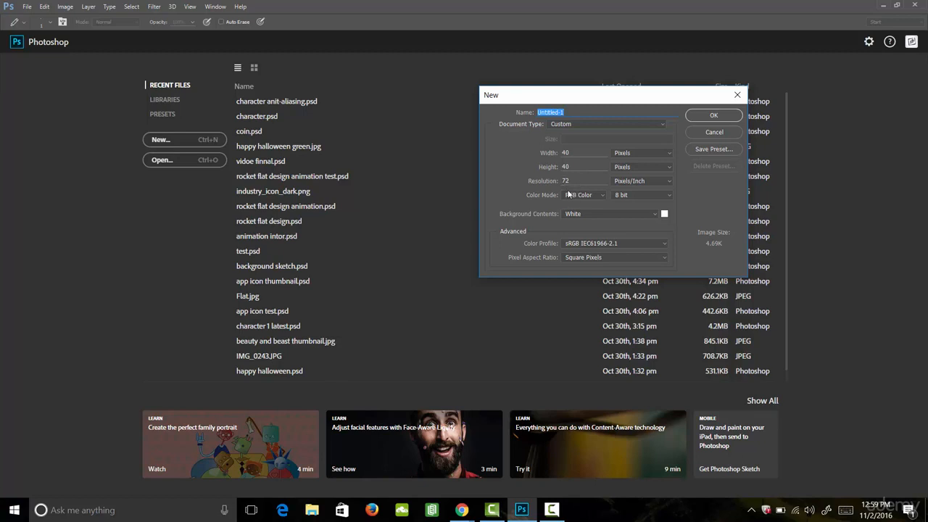
pyautogui.click(713, 116)
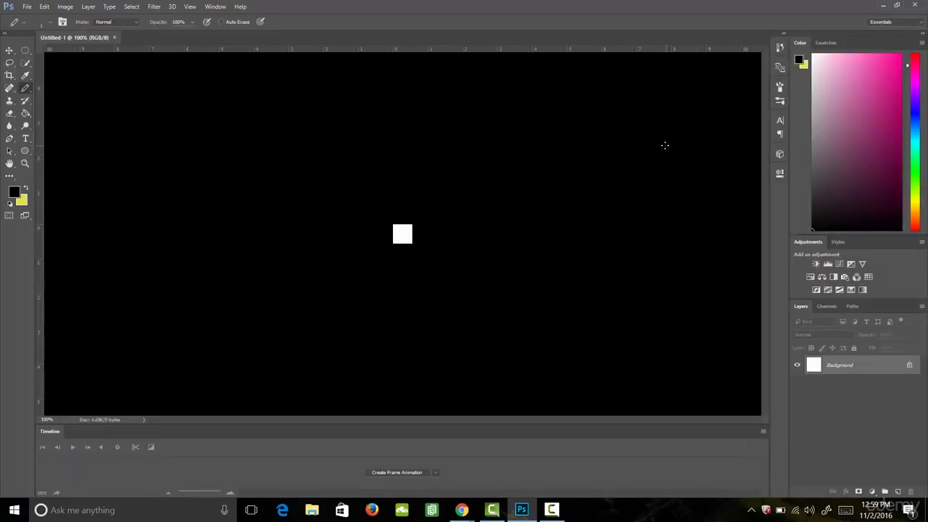
# - Zoom in on the canvas and set the image interpolation preference to Nearest Neighbor (preserve hard edges)
pyautogui.press('z')
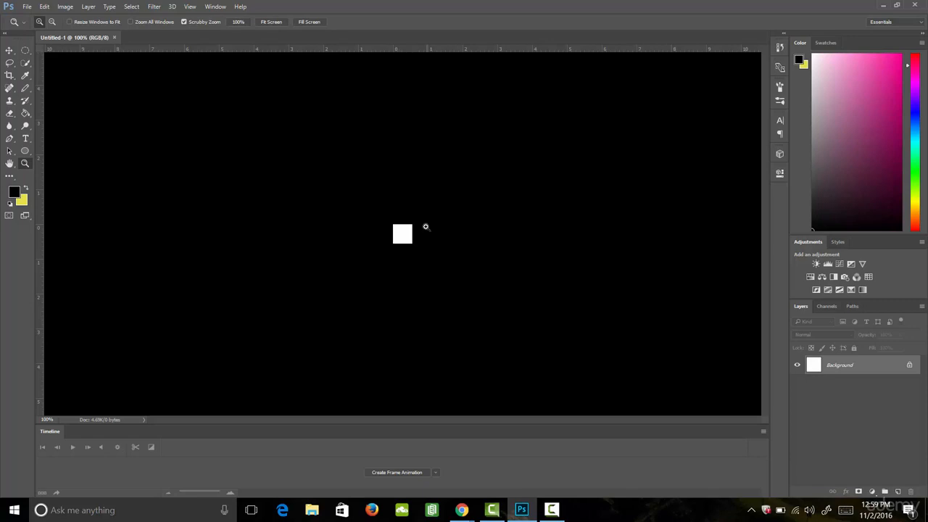
pyautogui.moveTo(361, 234); pyautogui.dragTo(470, 234)
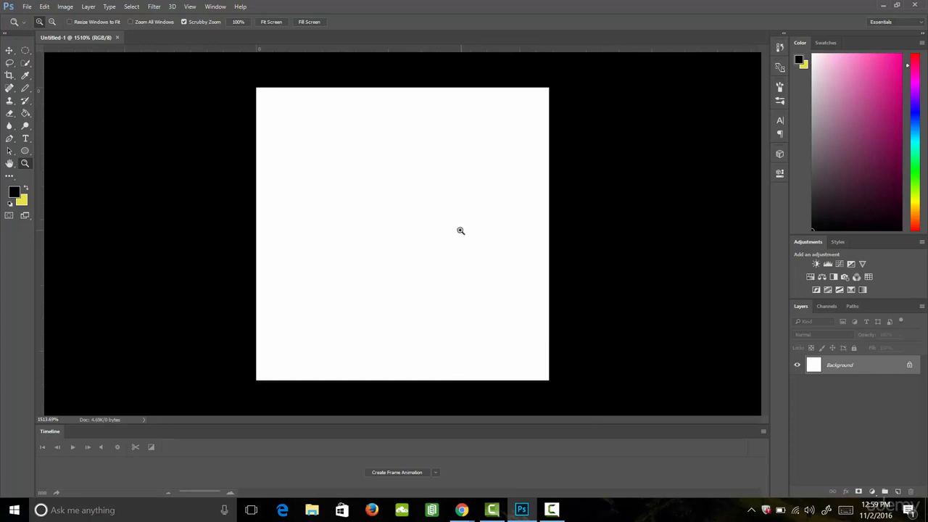
pyautogui.click(47, 9)
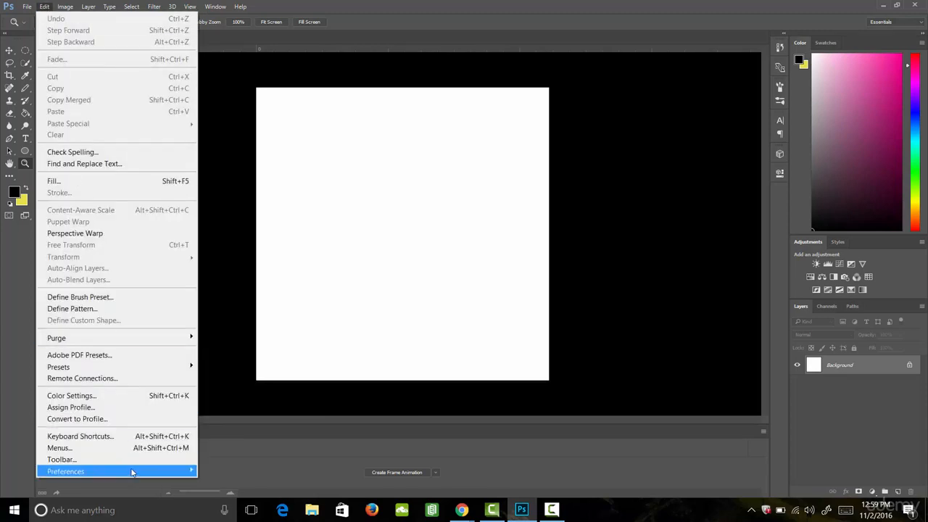
pyautogui.moveTo(134, 472)
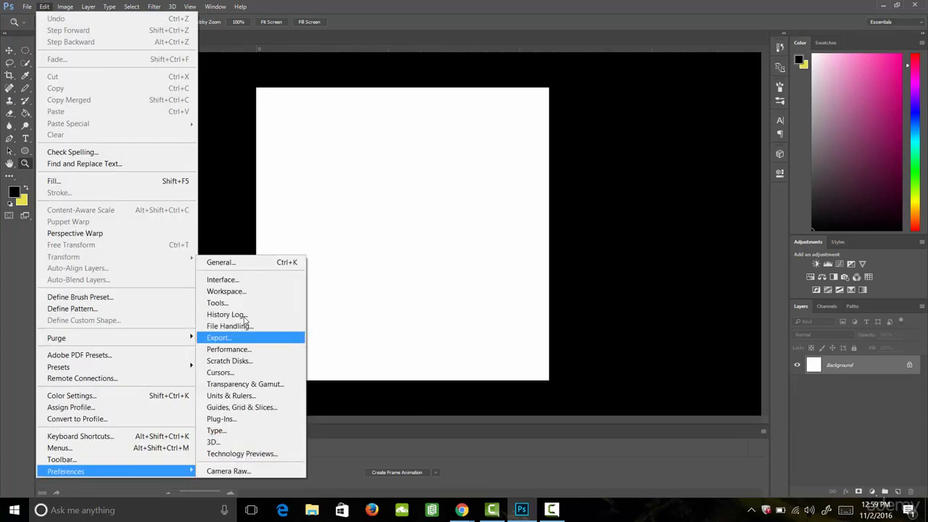
pyautogui.click(245, 264)
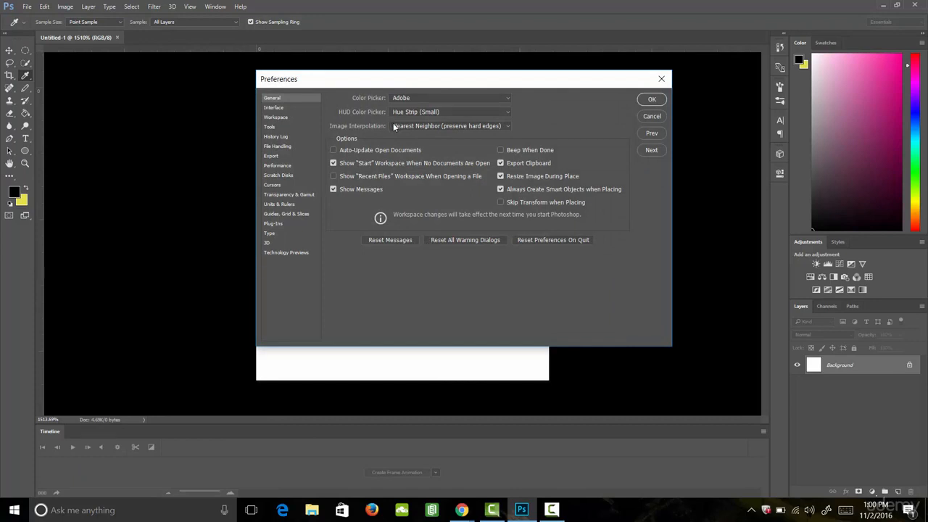
pyautogui.click(440, 127)
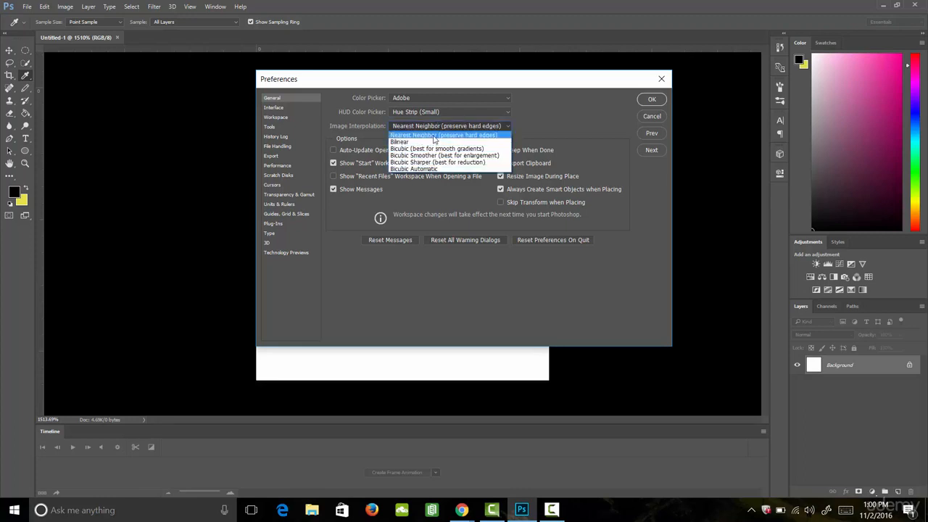
pyautogui.click(435, 134)
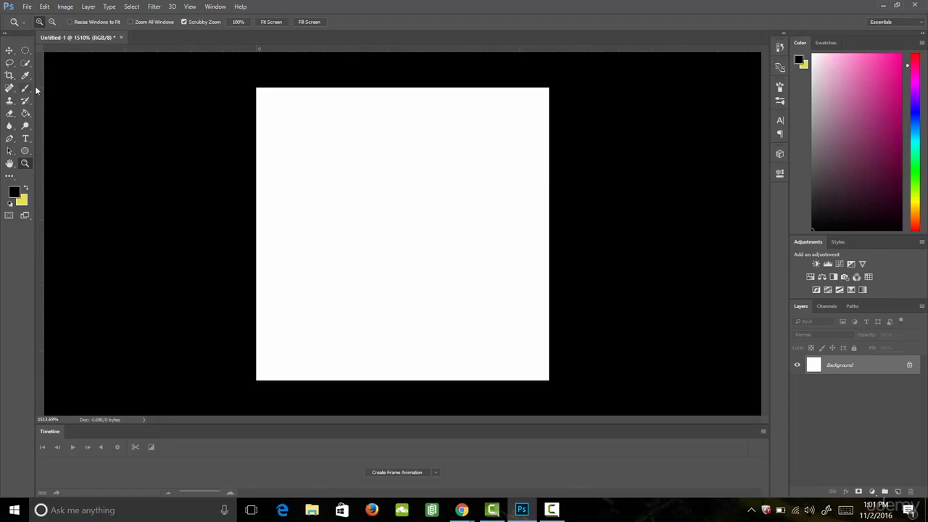
# - Paint a winding stroke across the canvas with the Brush tool, then undo it
pyautogui.click(25, 88)
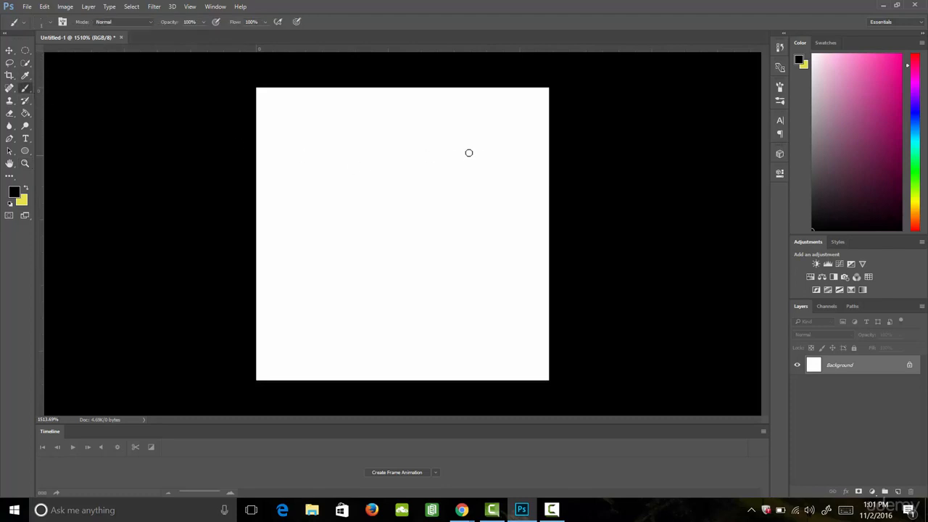
pyautogui.moveTo(491, 151)
pyautogui.mouseDown()
pyautogui.moveTo(441, 130)
pyautogui.moveTo(291, 166)
pyautogui.moveTo(399, 201)
pyautogui.moveTo(491, 262)
pyautogui.moveTo(367, 258)
pyautogui.moveTo(309, 306)
pyautogui.moveTo(364, 327)
pyautogui.moveTo(431, 330)
pyautogui.moveTo(478, 346)
pyautogui.moveTo(496, 327)
pyautogui.moveTo(482, 311)
pyautogui.moveTo(354, 291)
pyautogui.mouseUp()
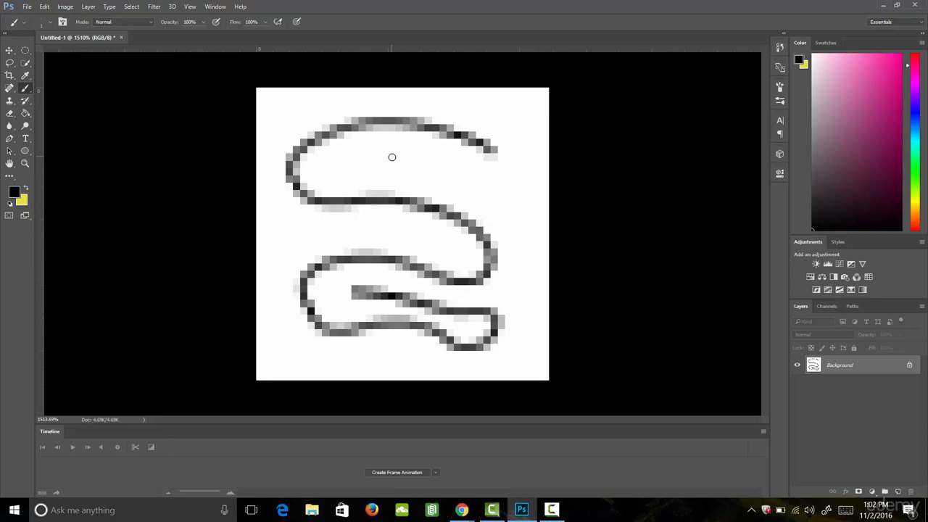
pyautogui.click(44, 6)
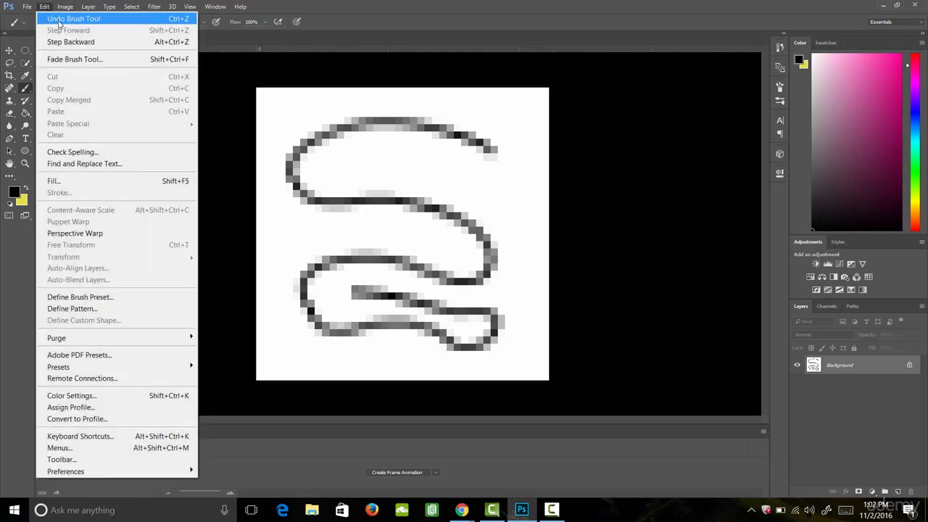
pyautogui.click(59, 16)
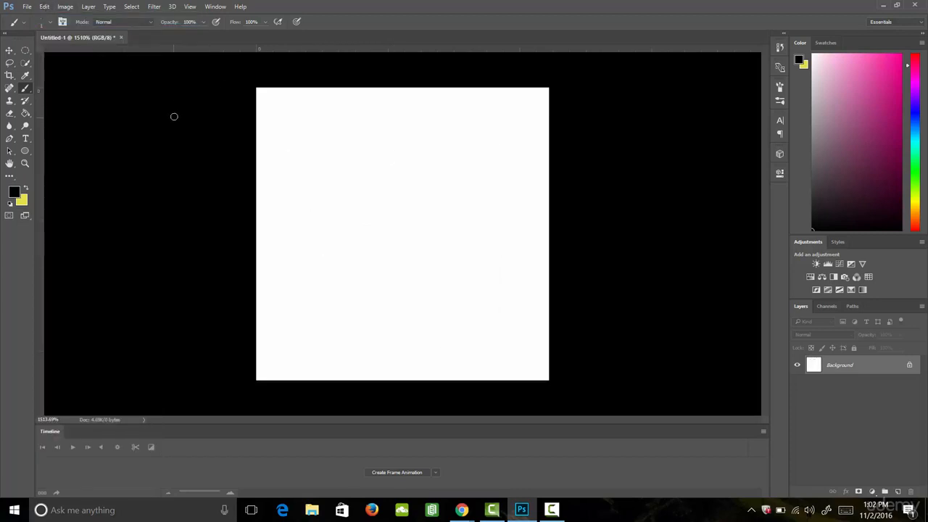
# - Draw a winding S-shaped line across the canvas with the Pencil tool
pyautogui.rightClick(26, 88)
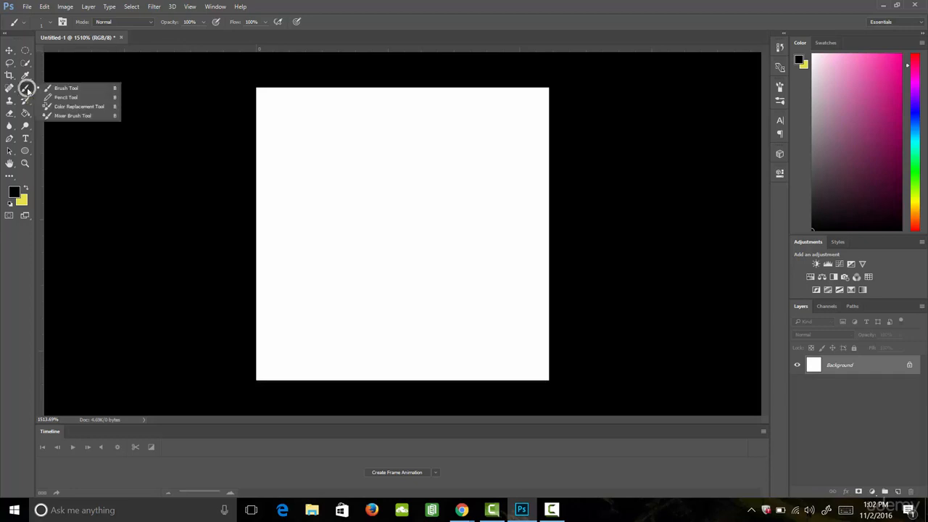
pyautogui.click(66, 97)
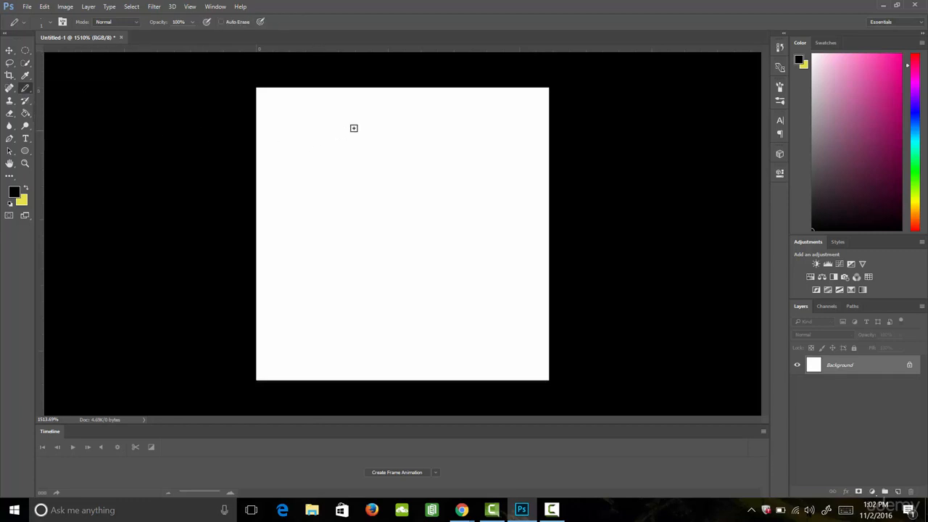
pyautogui.moveTo(404, 122)
pyautogui.mouseDown()
pyautogui.moveTo(361, 199)
pyautogui.moveTo(471, 215)
pyautogui.moveTo(485, 292)
pyautogui.moveTo(425, 283)
pyautogui.moveTo(329, 243)
pyautogui.moveTo(293, 274)
pyautogui.moveTo(393, 337)
pyautogui.moveTo(462, 346)
pyautogui.moveTo(511, 332)
pyautogui.mouseUp()
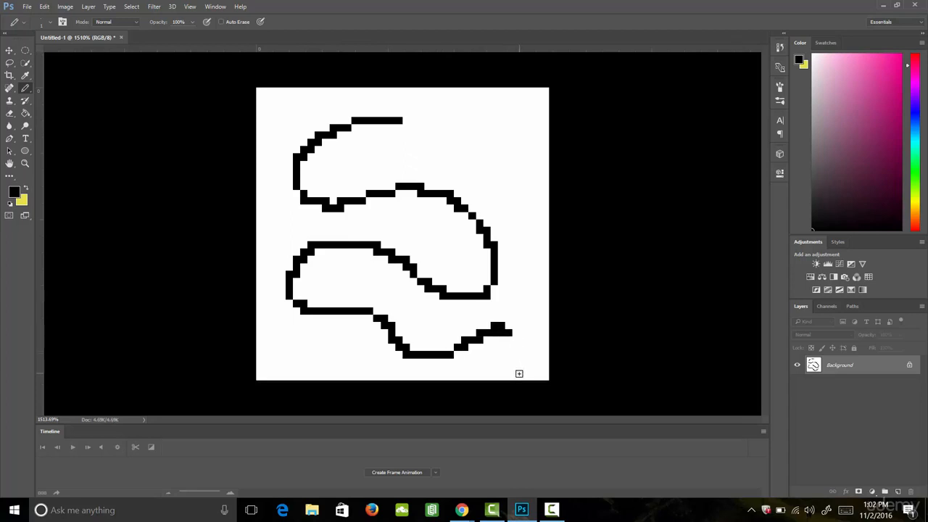
# - Adjust the pencil size with the size slider in the brush preset picker
pyautogui.click(50, 23)
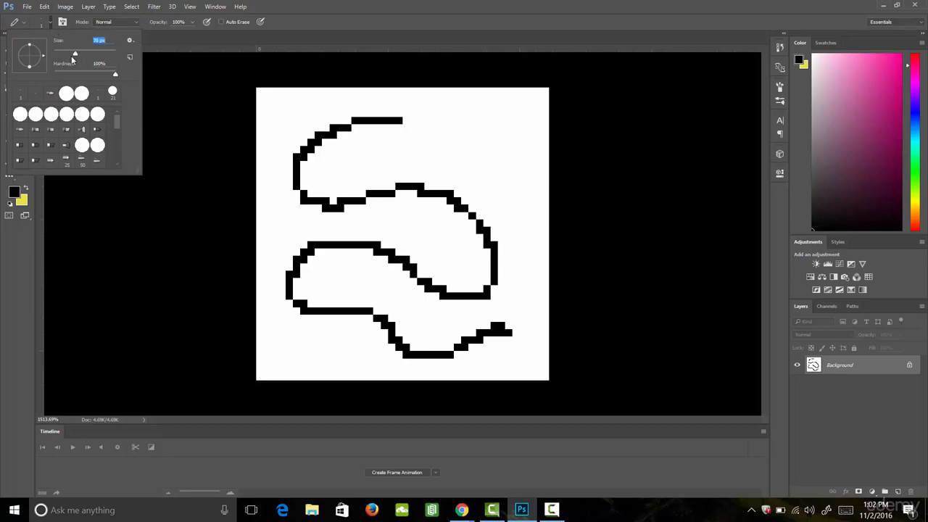
pyautogui.moveTo(71, 55)
pyautogui.mouseDown()
pyautogui.moveTo(103, 55)
pyautogui.moveTo(43, 63)
pyautogui.mouseUp()
pyautogui.click(45, 28)
pyautogui.click(45, 26)
pyautogui.click(51, 27)
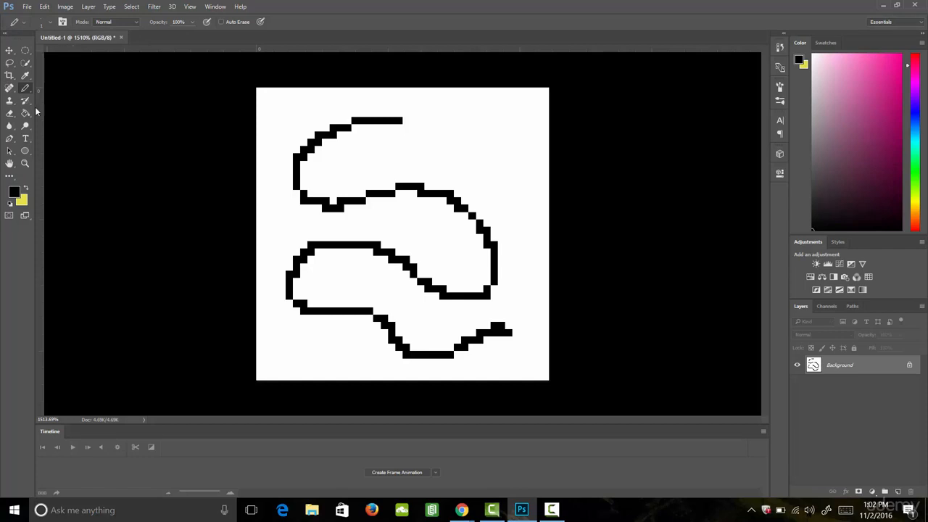
# - Switch to the Eraser in Pencil mode and erase across the upper half of the line
pyautogui.press('e')
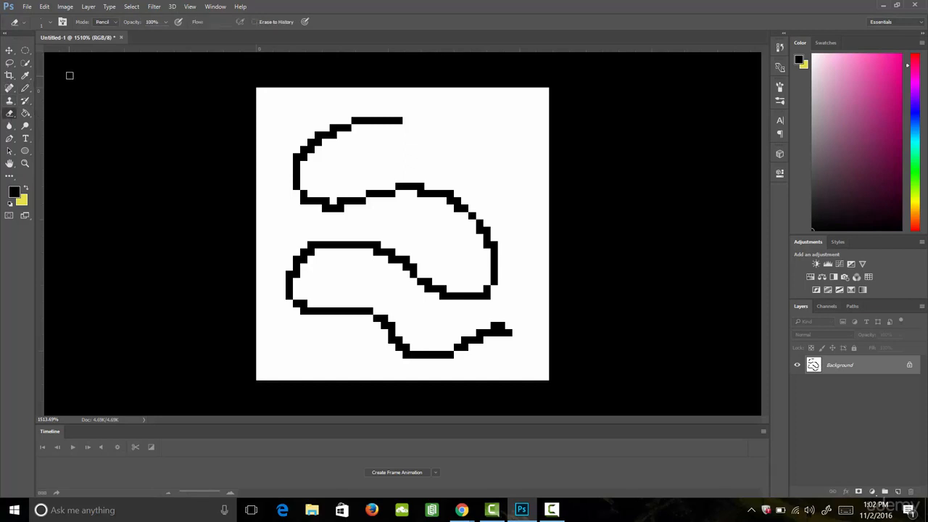
pyautogui.click(108, 22)
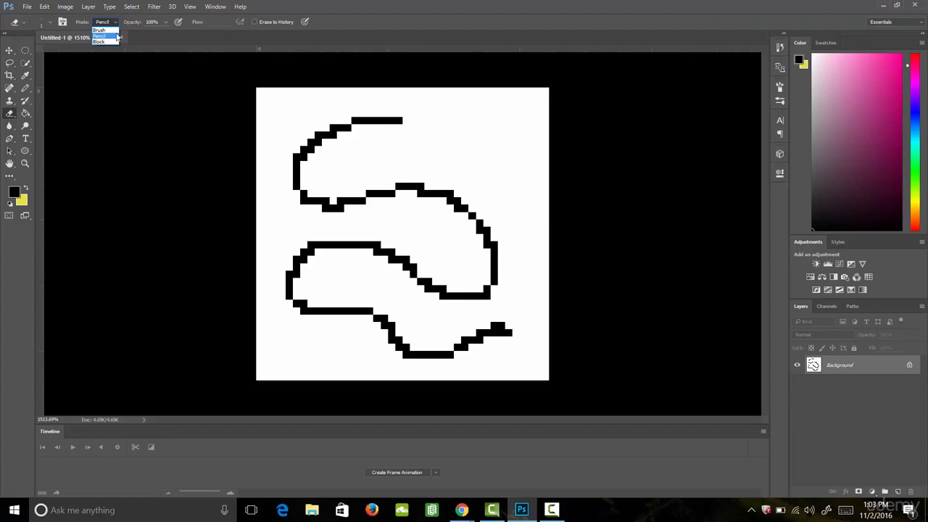
pyautogui.click(115, 36)
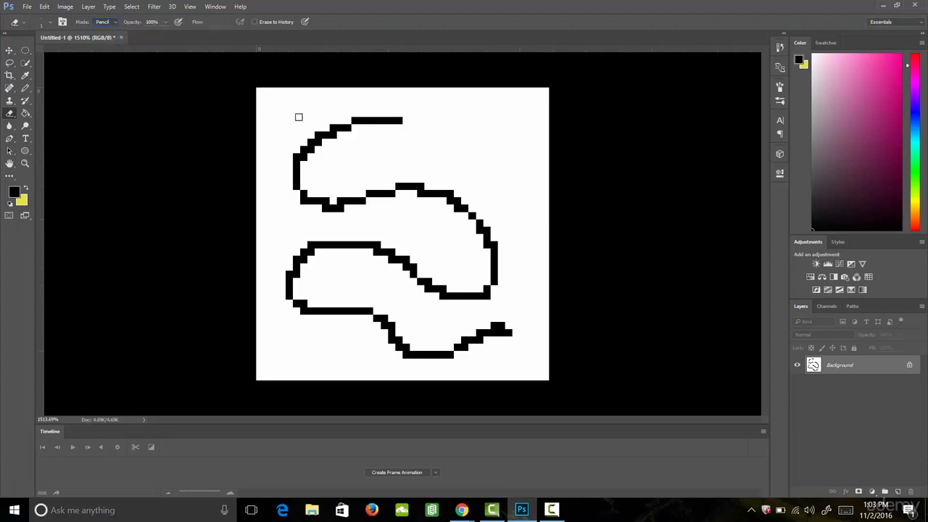
pyautogui.moveTo(323, 107)
pyautogui.mouseDown()
pyautogui.moveTo(316, 152)
pyautogui.moveTo(327, 160)
pyautogui.moveTo(363, 157)
pyautogui.moveTo(388, 176)
pyautogui.moveTo(425, 178)
pyautogui.moveTo(428, 250)
pyautogui.moveTo(445, 274)
pyautogui.moveTo(513, 270)
pyautogui.moveTo(482, 298)
pyautogui.moveTo(482, 319)
pyautogui.mouseUp()
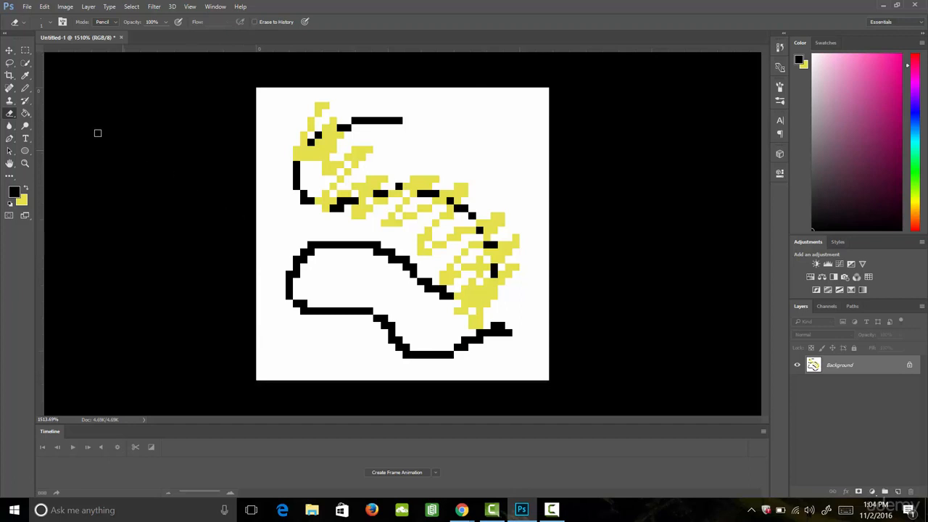
# - Select most of the canvas with the Rectangular Marquee and try nudging the selection with the Move tool
pyautogui.click(25, 49)
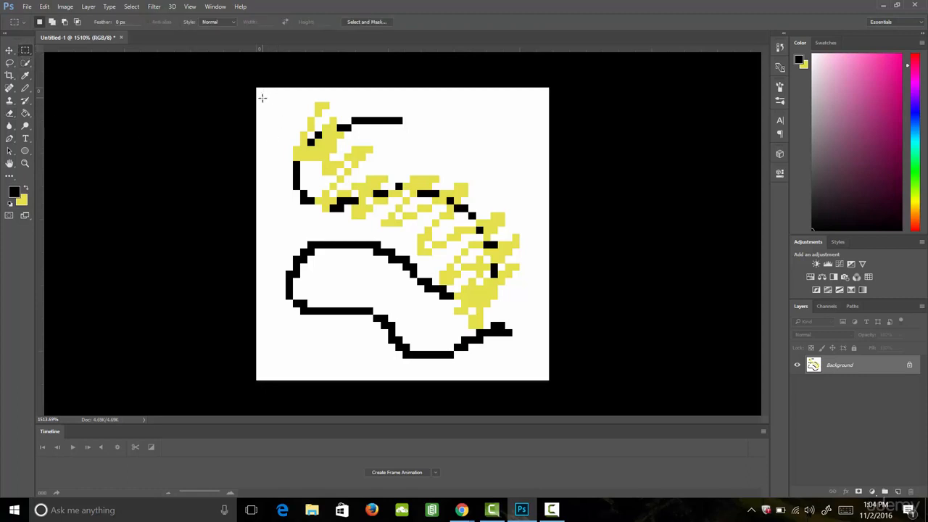
pyautogui.moveTo(263, 95); pyautogui.dragTo(520, 362)
pyautogui.click(10, 50)
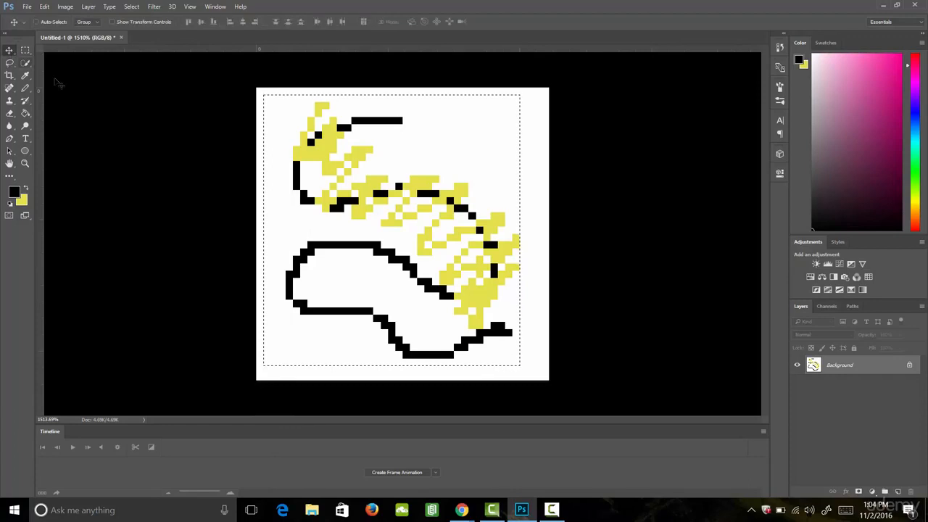
pyautogui.moveTo(409, 215); pyautogui.dragTo(438, 245)
pyautogui.press('Left')
pyautogui.press('Left')
pyautogui.press('Left')
pyautogui.press('Left')
# - Draw an elliptical selection over the upper part of the drawing
pyautogui.click(26, 48)
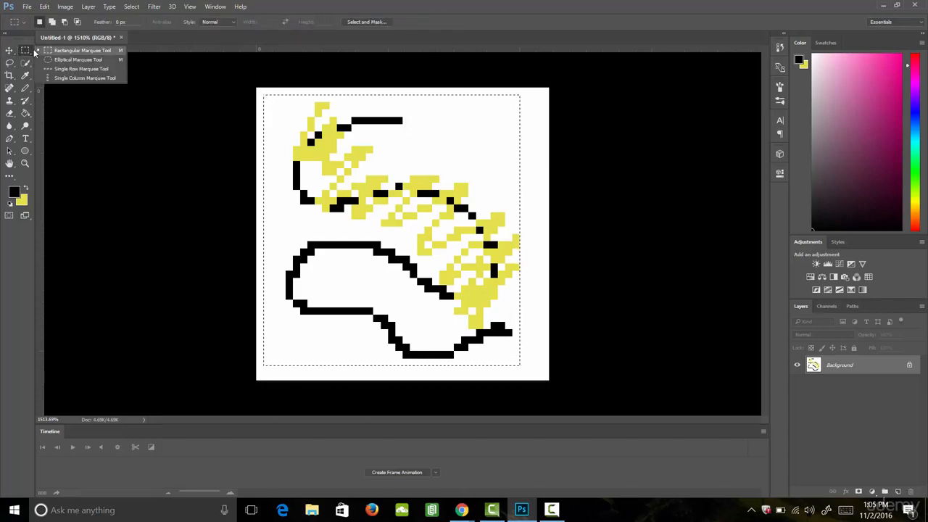
pyautogui.click(77, 60)
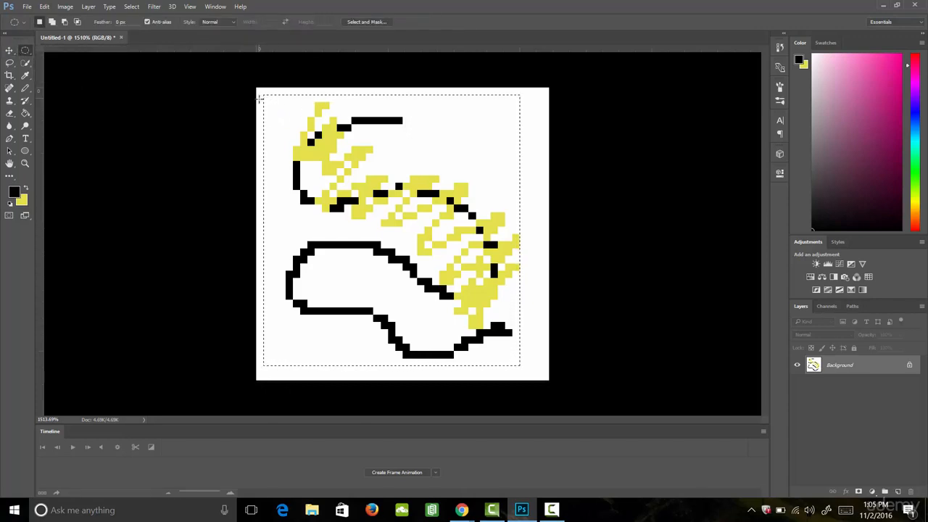
pyautogui.moveTo(372, 187); pyautogui.dragTo(528, 298)
# - Move the elliptical selection's contents slightly with the Move tool and undo the move
pyautogui.press('v')
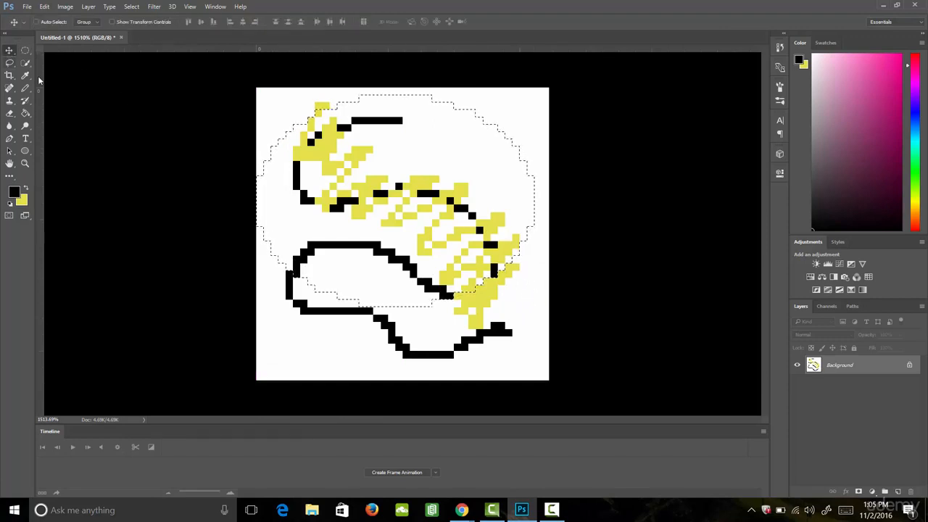
pyautogui.moveTo(394, 201); pyautogui.dragTo(405, 197)
pyautogui.hotkey('ctrl', 'z')
# - Lasso the lower right part of the line and move it upward with the Move tool
pyautogui.press('l')
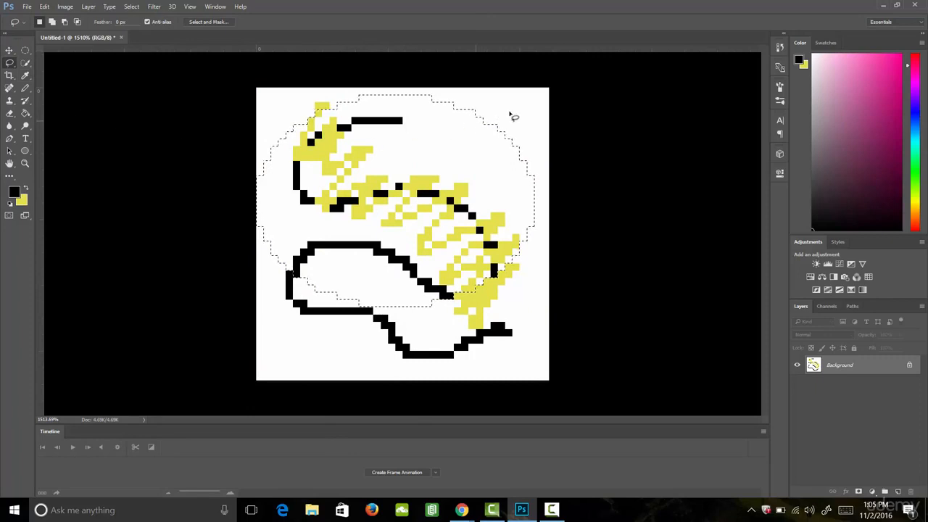
pyautogui.moveTo(525, 312)
pyautogui.mouseDown()
pyautogui.moveTo(531, 346)
pyautogui.moveTo(513, 362)
pyautogui.moveTo(444, 375)
pyautogui.moveTo(375, 371)
pyautogui.moveTo(348, 297)
pyautogui.moveTo(391, 293)
pyautogui.moveTo(478, 225)
pyautogui.moveTo(500, 287)
pyautogui.moveTo(530, 319)
pyautogui.mouseUp()
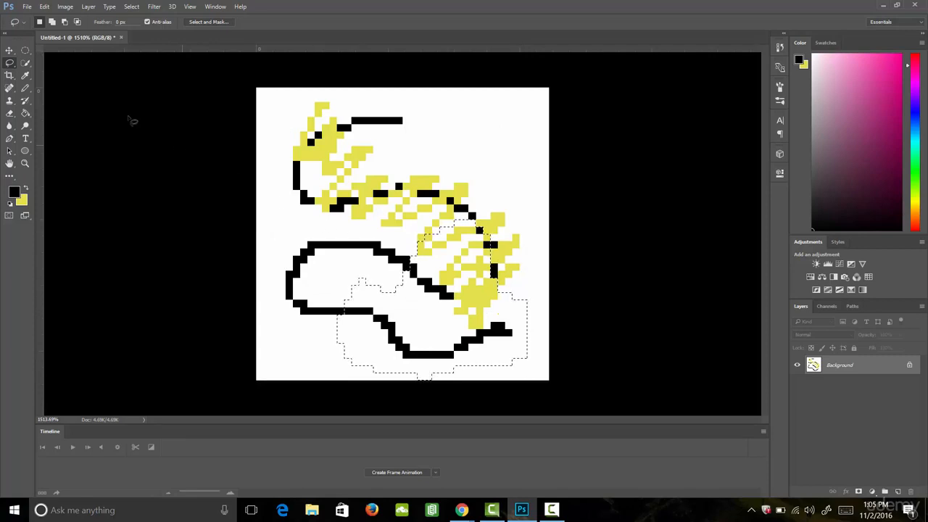
pyautogui.press('v')
pyautogui.moveTo(467, 329); pyautogui.dragTo(452, 262)
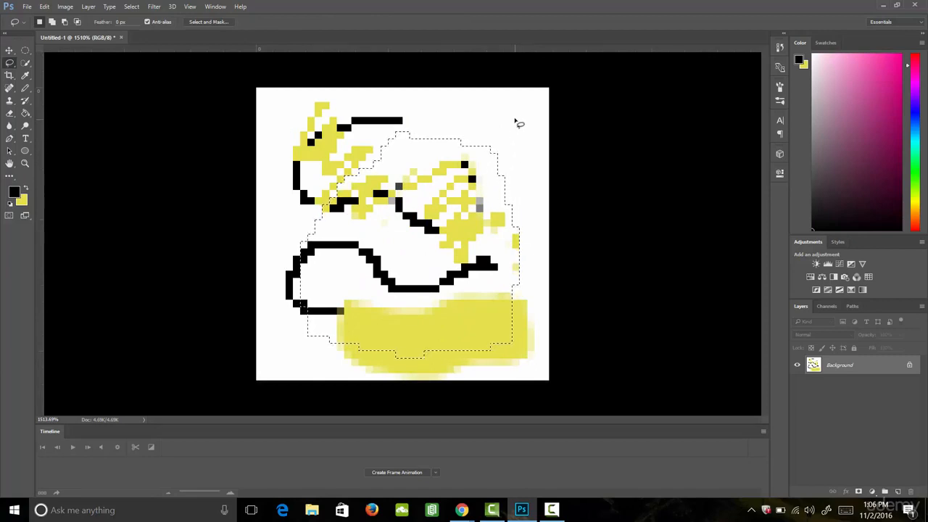
# - Deselect and fill the white background with black using the Paint Bucket tool
pyautogui.moveTo(522, 119); pyautogui.dragTo(517, 119)
pyautogui.click(448, 194)
pyautogui.click(25, 113)
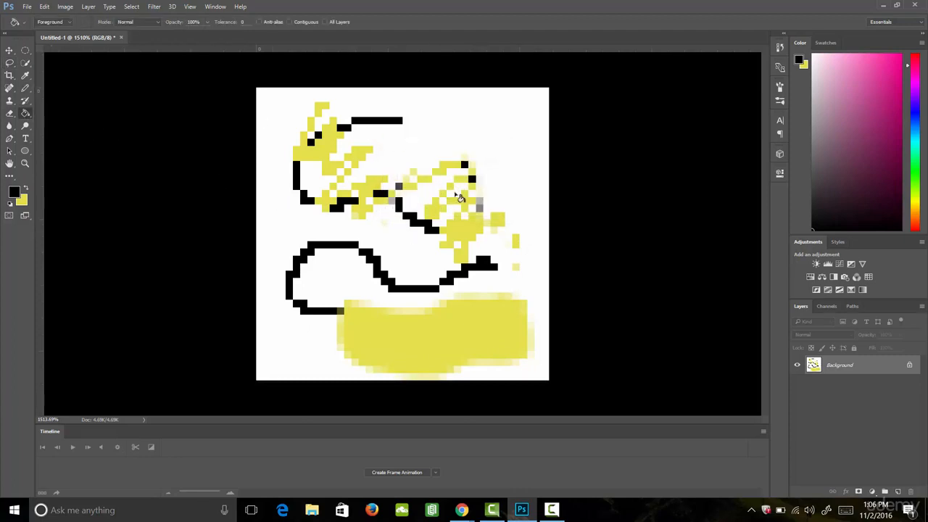
pyautogui.click(479, 137)
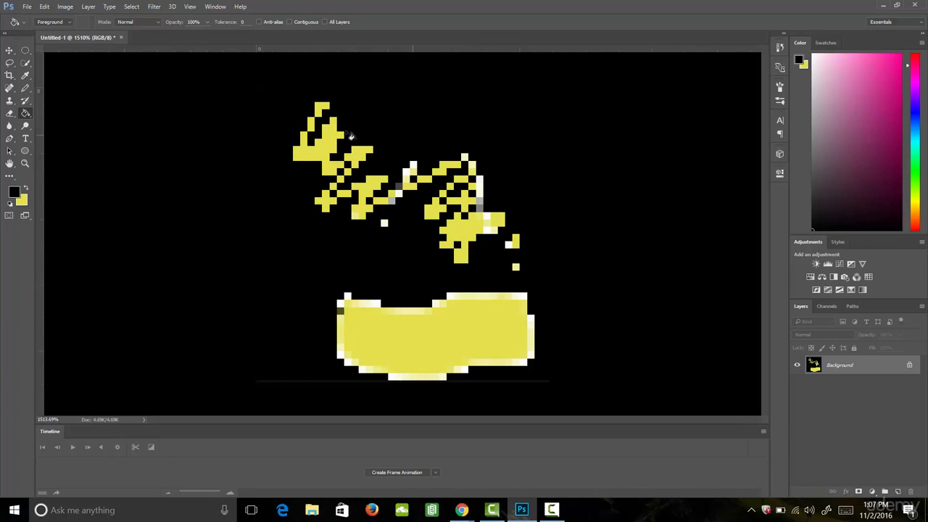
# - Switch to the Gradient tool and drag a diagonal gradient across the drawing from lower left to upper right
pyautogui.rightClick(31, 114)
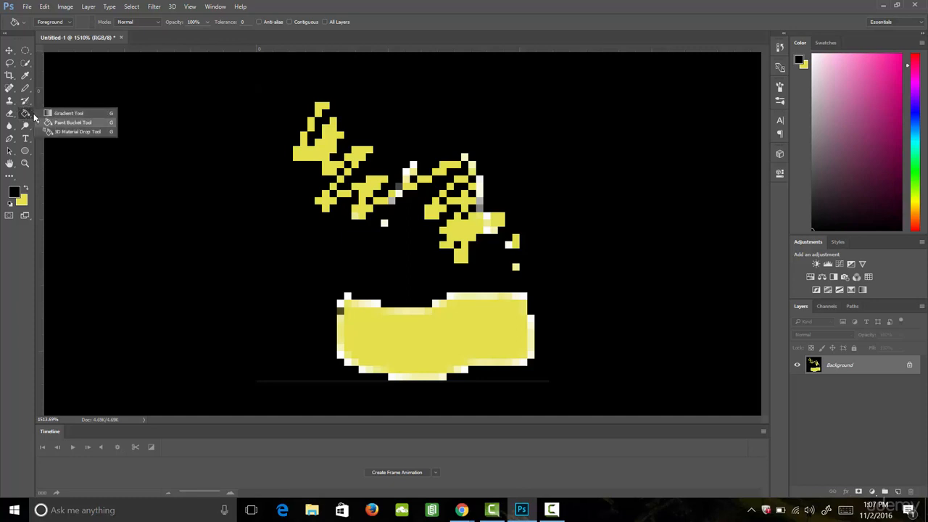
pyautogui.click(68, 113)
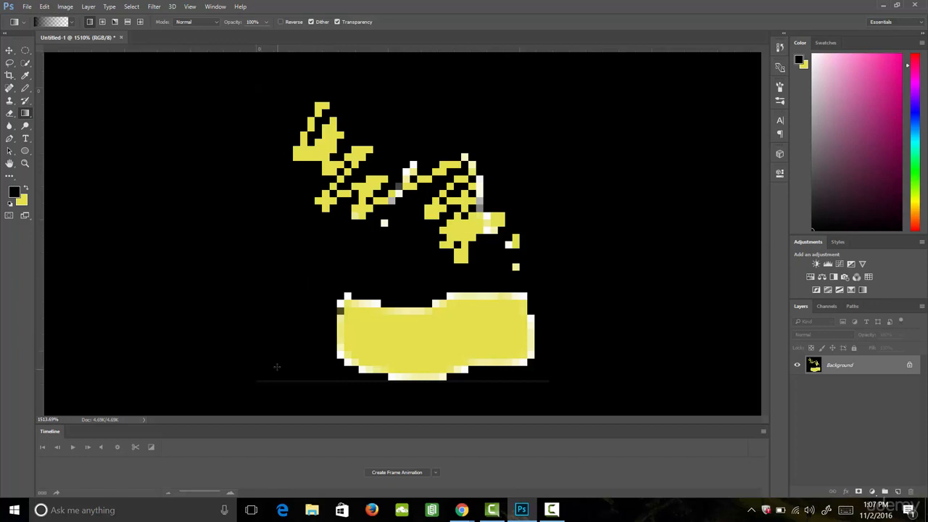
pyautogui.moveTo(267, 372); pyautogui.dragTo(518, 125)
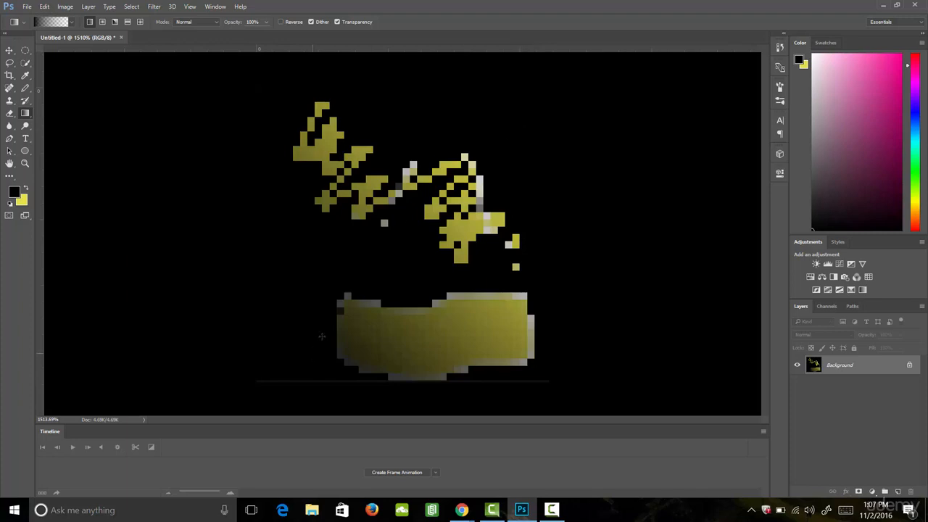
# - Choose the foreground-to-background gradient preset and drag a new diagonal gradient from lower left to upper right across the canvas
pyautogui.click(71, 22)
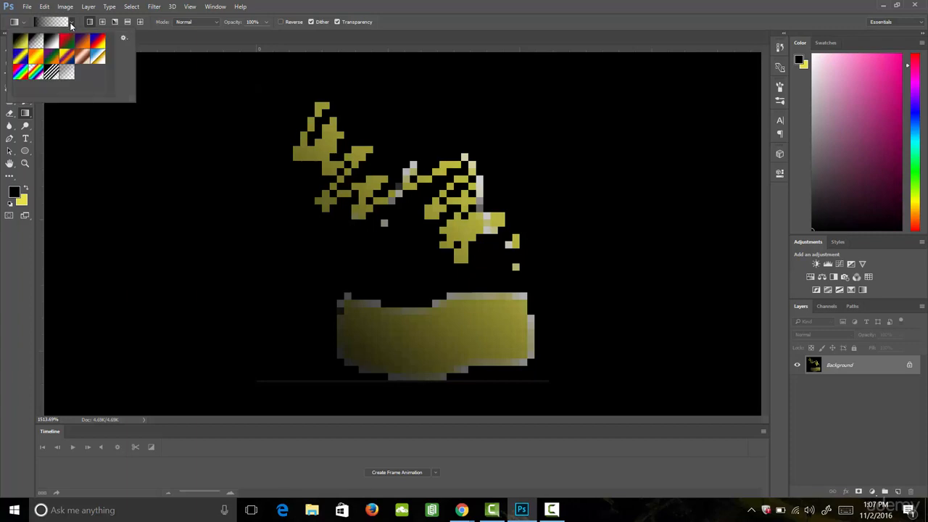
pyautogui.click(19, 41)
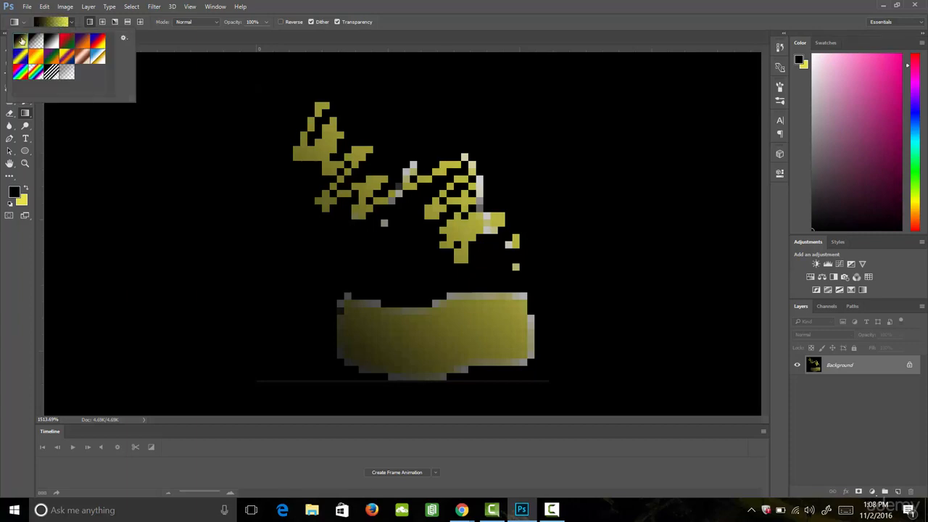
pyautogui.moveTo(266, 375); pyautogui.dragTo(509, 126)
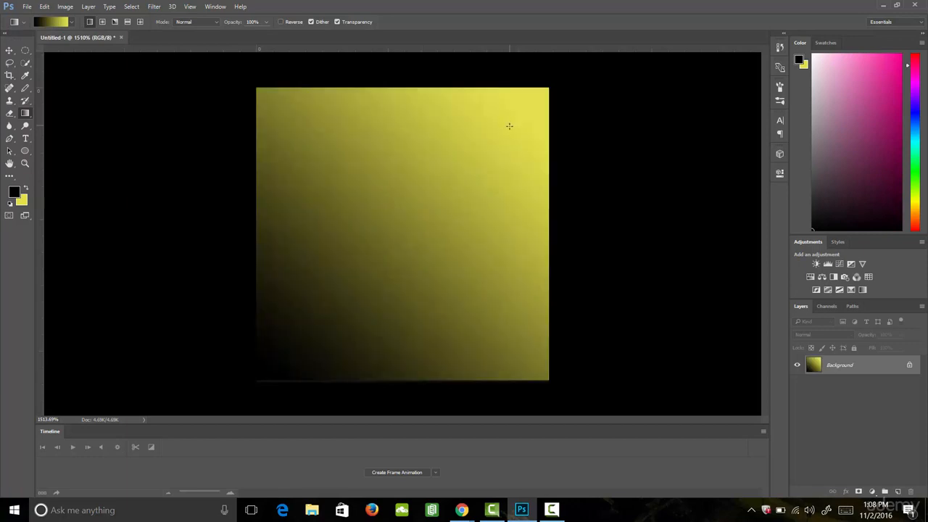
# - Set the foreground colour in the Color Picker to the dark magenta hex value 742652
pyautogui.click(16, 193)
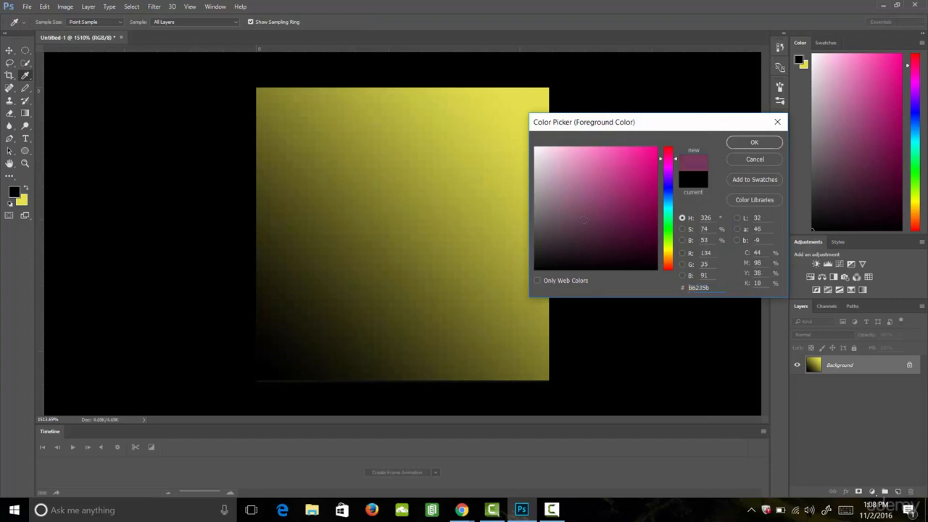
pyautogui.moveTo(605, 165)
pyautogui.mouseDown()
pyautogui.moveTo(575, 161)
pyautogui.moveTo(600, 222)
pyautogui.moveTo(599, 193)
pyautogui.moveTo(575, 191)
pyautogui.moveTo(568, 163)
pyautogui.moveTo(617, 214)
pyautogui.mouseUp()
pyautogui.moveTo(689, 288); pyautogui.dragTo(729, 292)
pyautogui.hotkey('ctrl', 'c')
pyautogui.moveTo(668, 200); pyautogui.dragTo(669, 216)
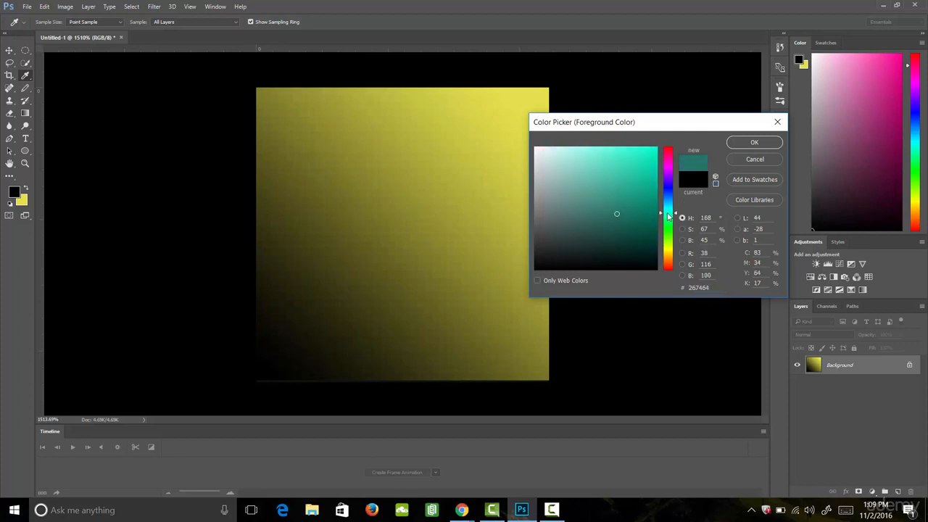
pyautogui.moveTo(713, 288); pyautogui.dragTo(690, 288)
pyautogui.hotkey('ctrl', 'v')
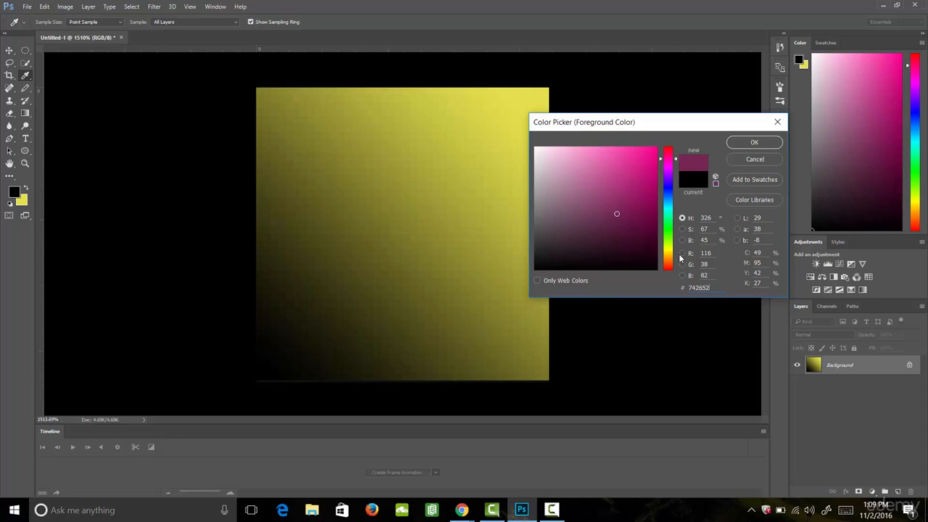
pyautogui.click(754, 143)
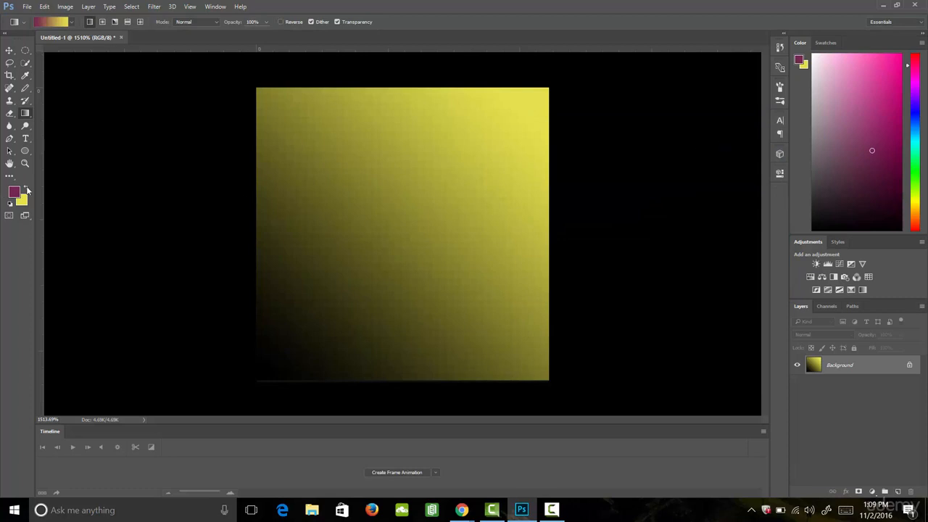
# - Swap the foreground and background colours back and forth several times
pyautogui.click(27, 189)
pyautogui.click(27, 189)
pyautogui.click(27, 189)
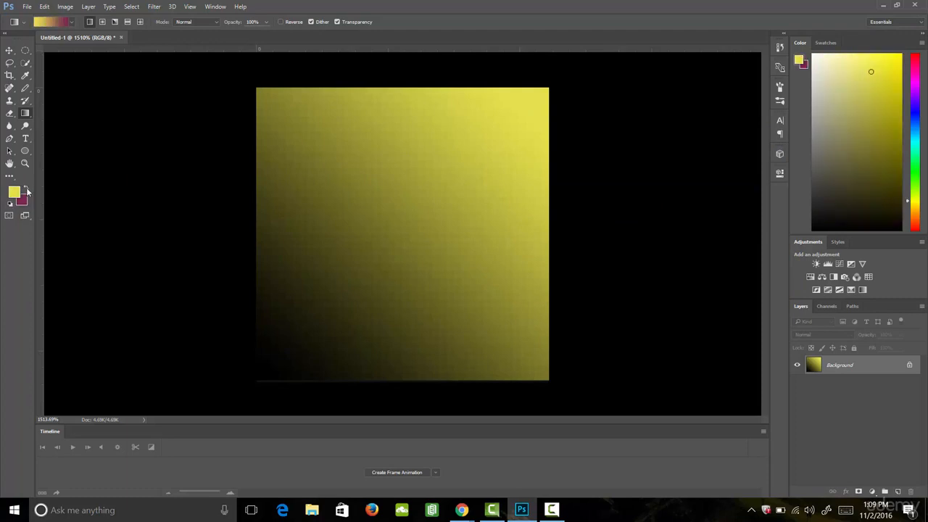
pyautogui.click(27, 189)
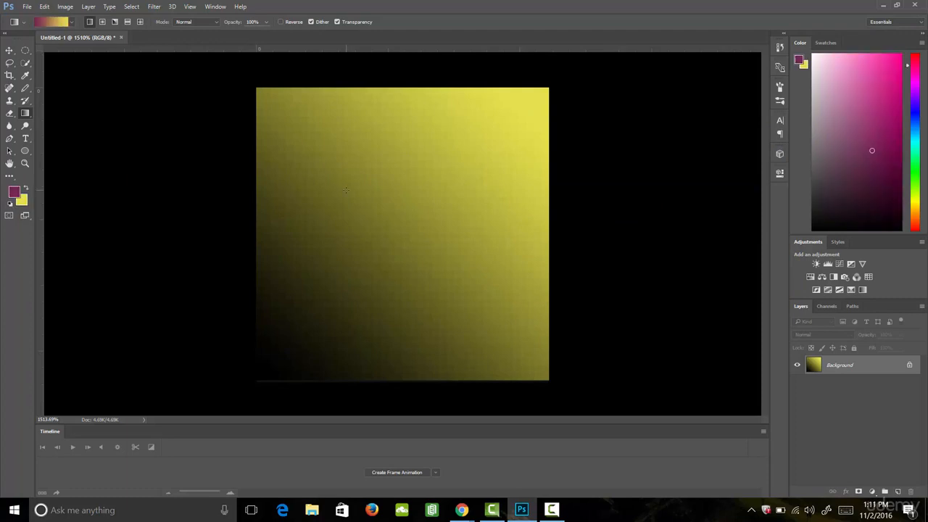